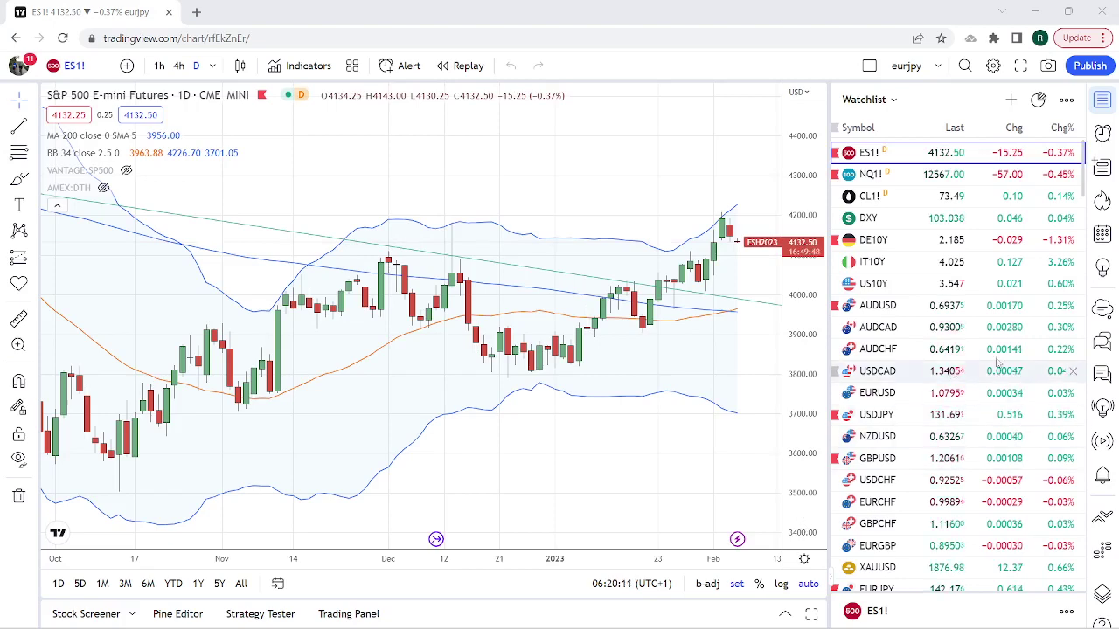
- Load AUDUSD from the watchlist on the 1-hour timeframe
left_click(879, 306)
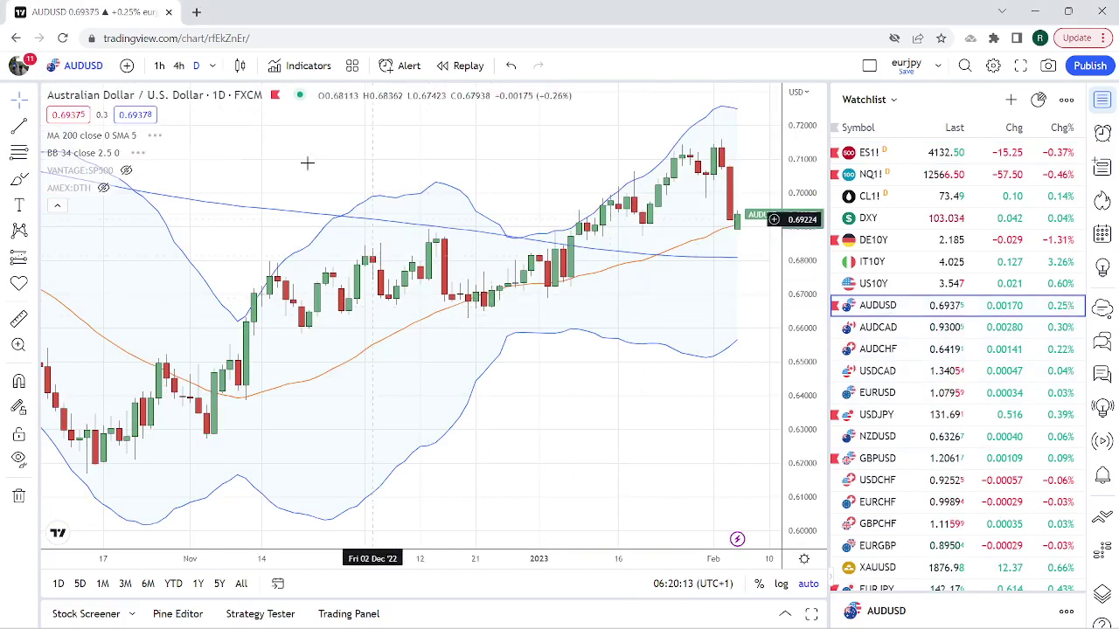
left_click(159, 67)
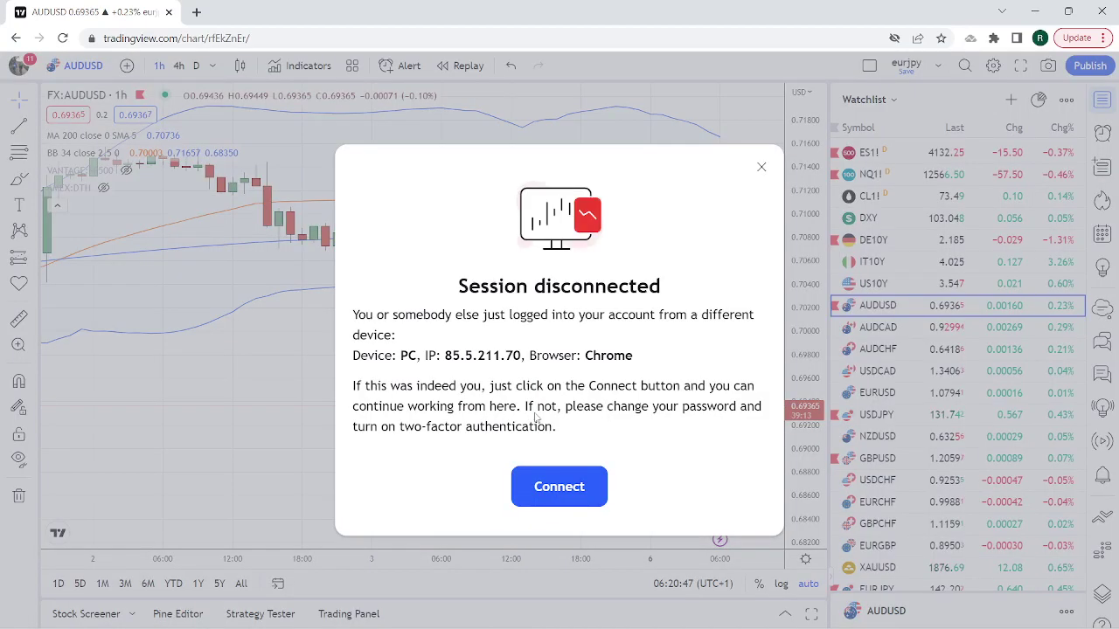
- Reconnect from the Session disconnected notice to restore the live hourly AUDUSD chart
left_click(549, 477)
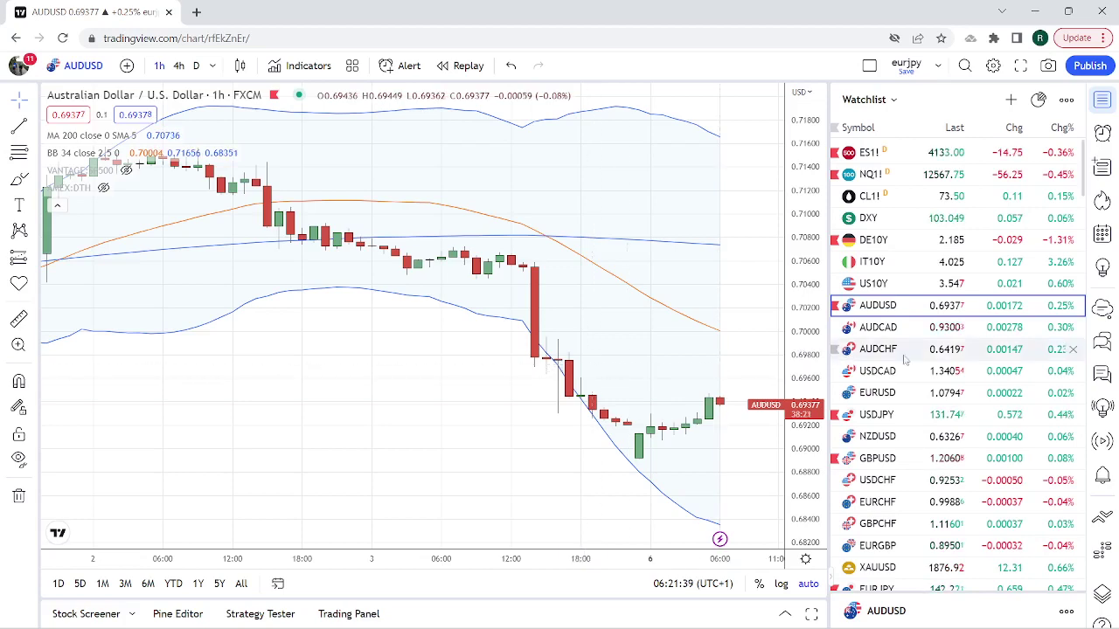
- View USDJPY's hourly chart, then switch to the US10Y 10-year yield
left_click(879, 416)
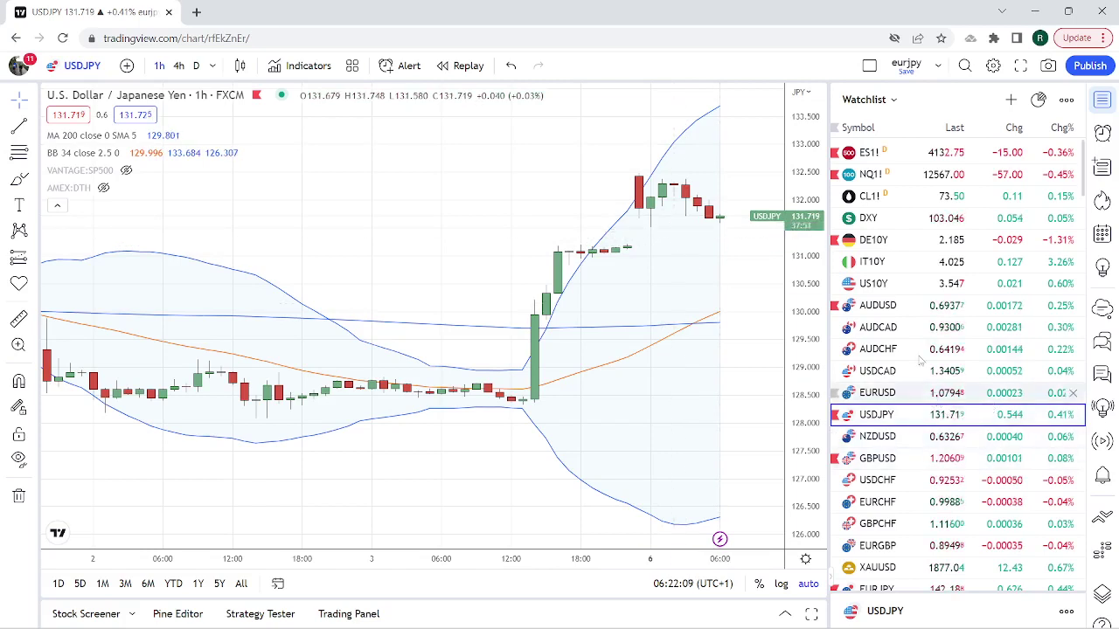
left_click(909, 283)
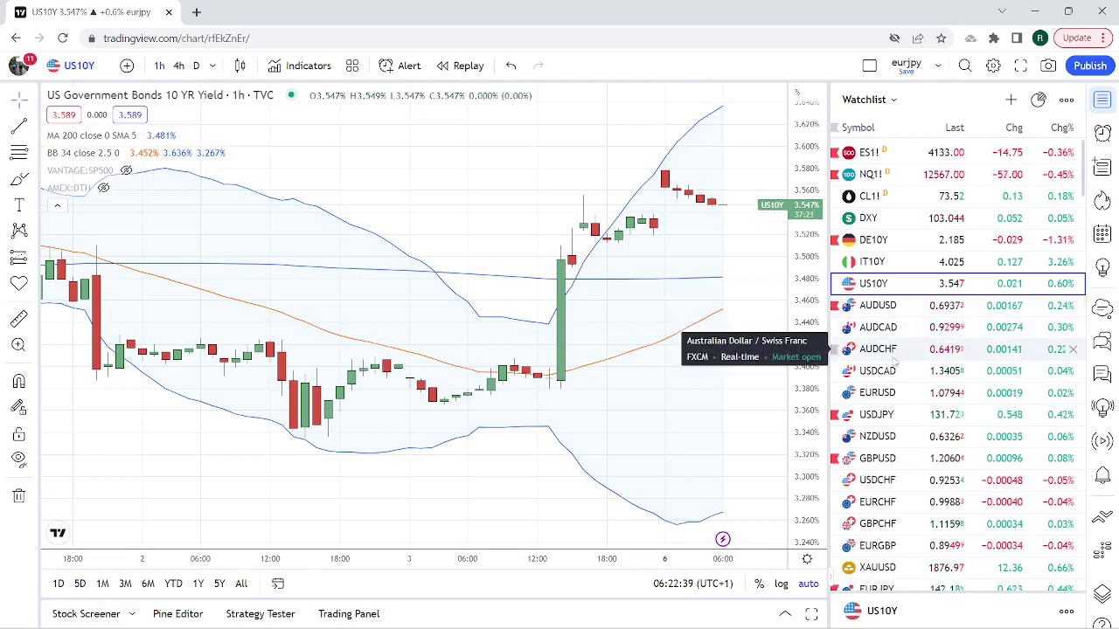
- Load EURUSD on 4-hour candles, zoom out, then switch to the daily timeframe
left_click(890, 398)
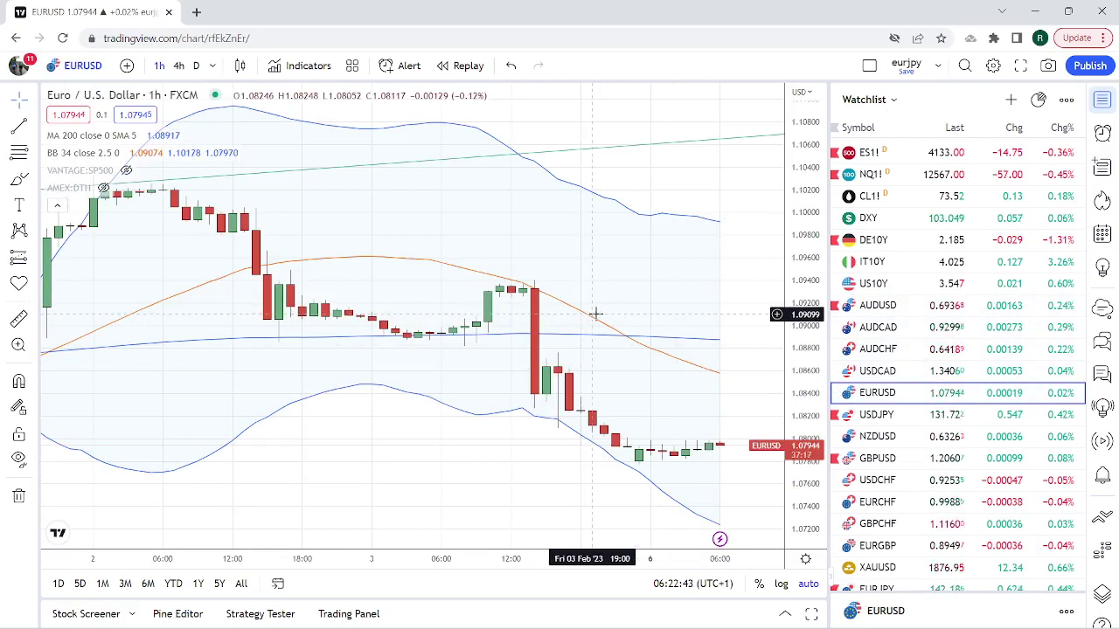
left_click(178, 66)
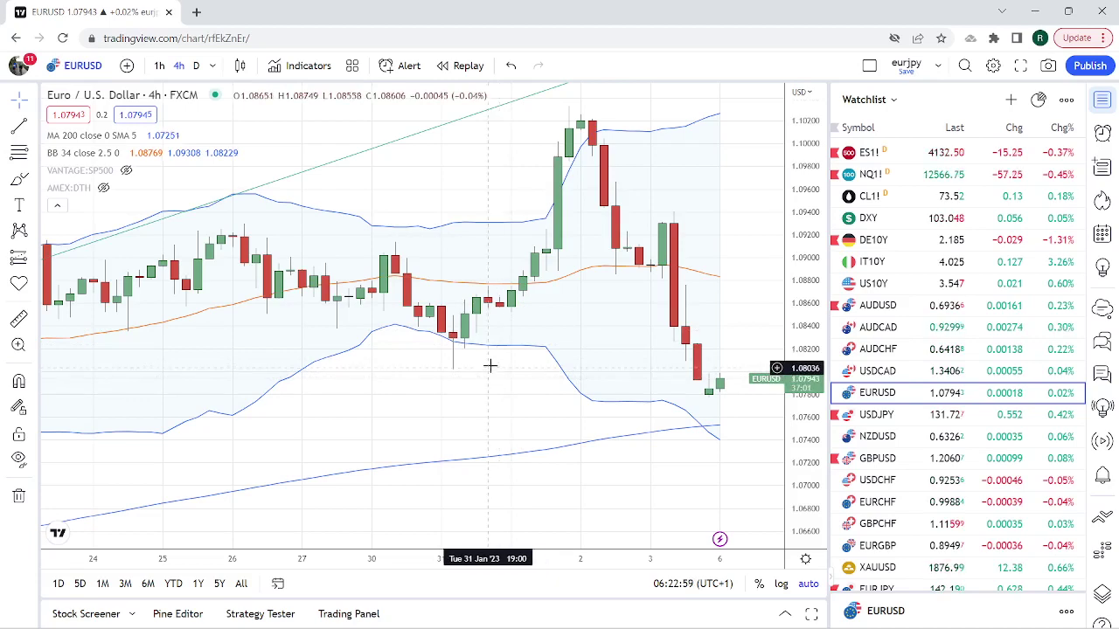
scroll(493, 367, "down", 3)
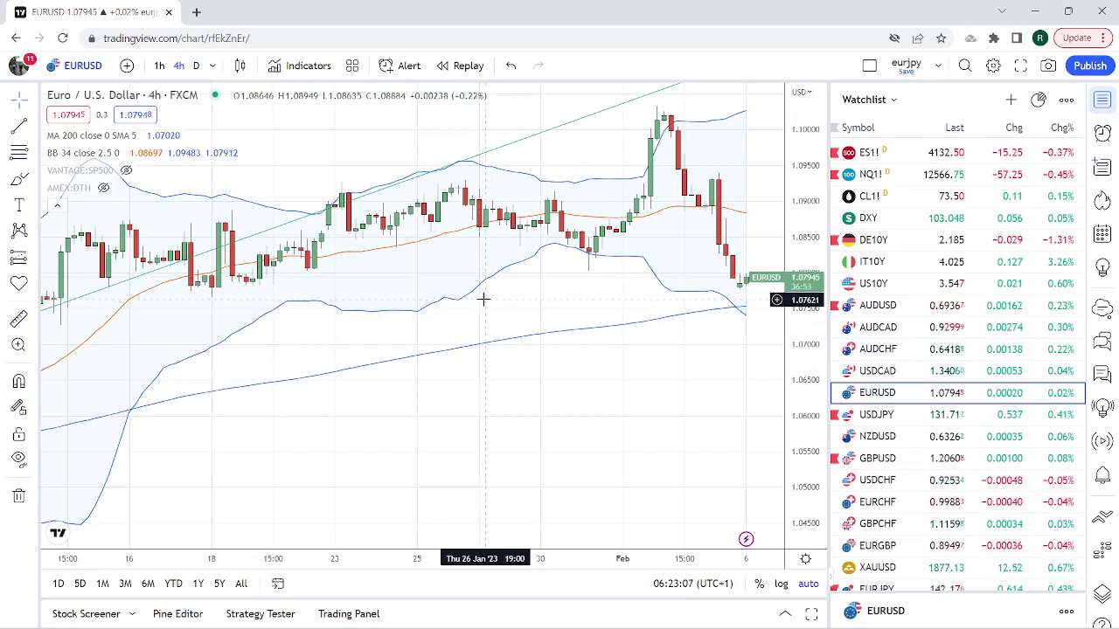
left_click(195, 65)
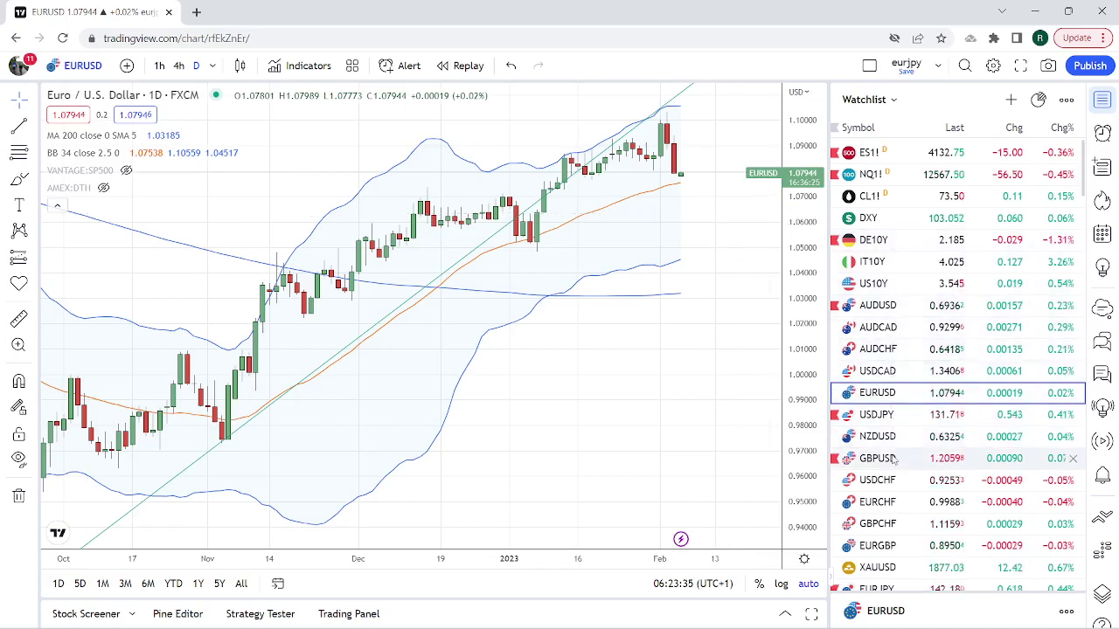
- Step from USDCHF to EURCHF's daily chart and zoom out to span August–February
left_click(883, 480)
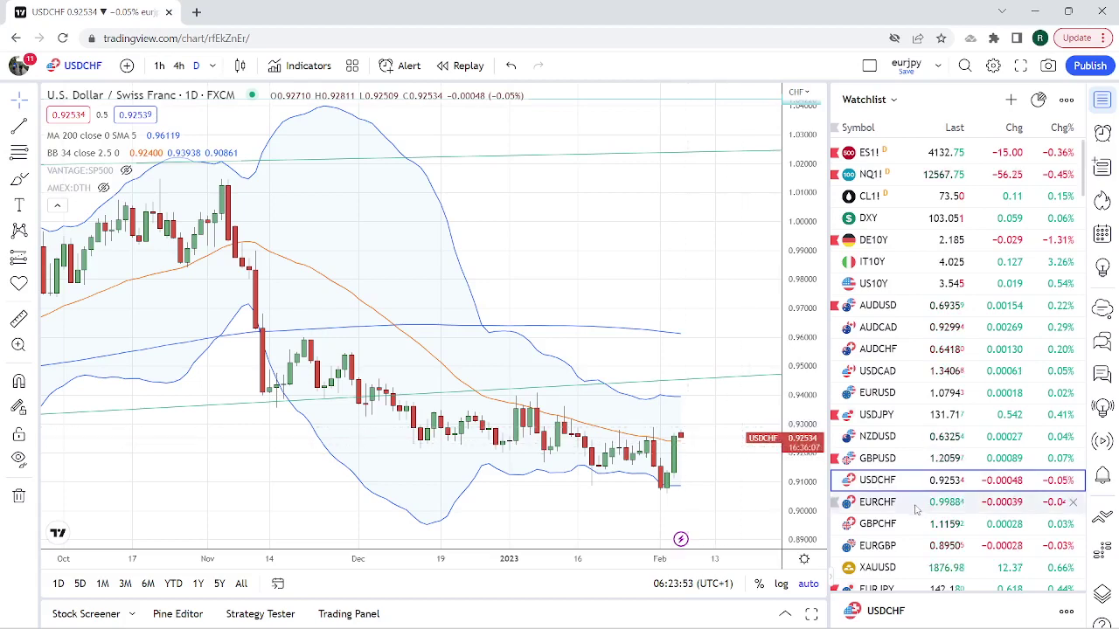
left_click(888, 507)
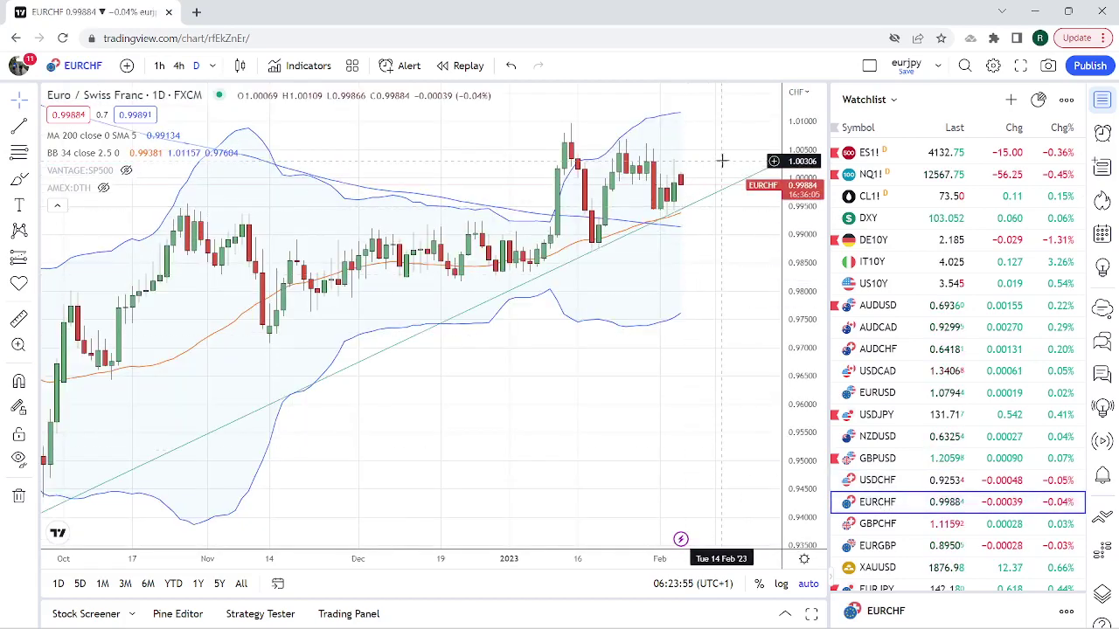
scroll(390, 332, "down", 3)
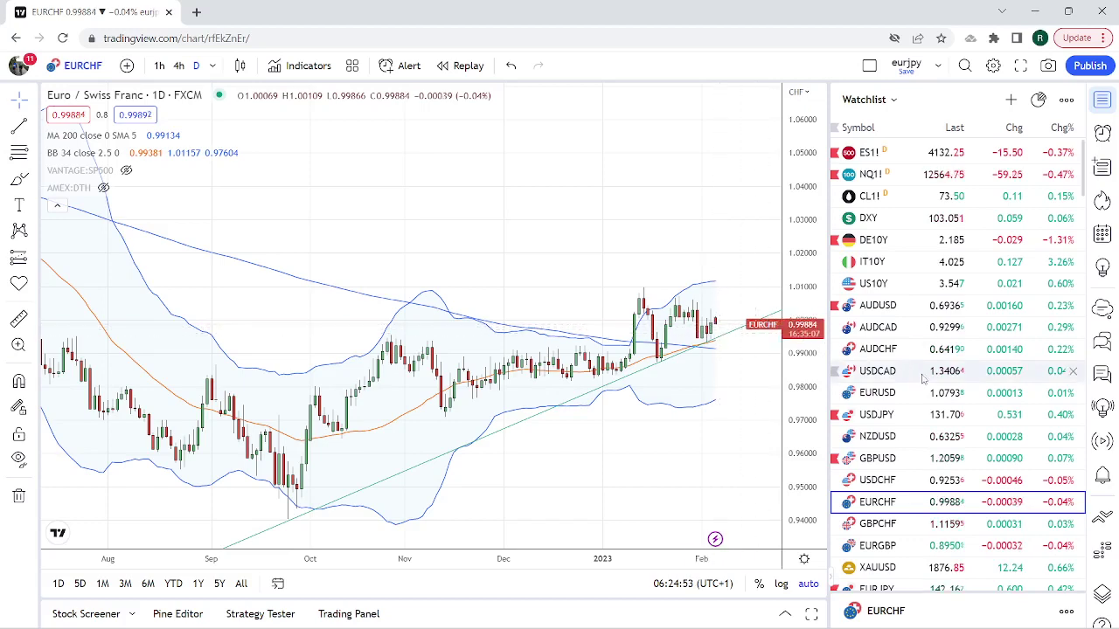
- Scroll the watchlist down to EURGBP and load its daily chart
scroll(922, 378, "down", 1)
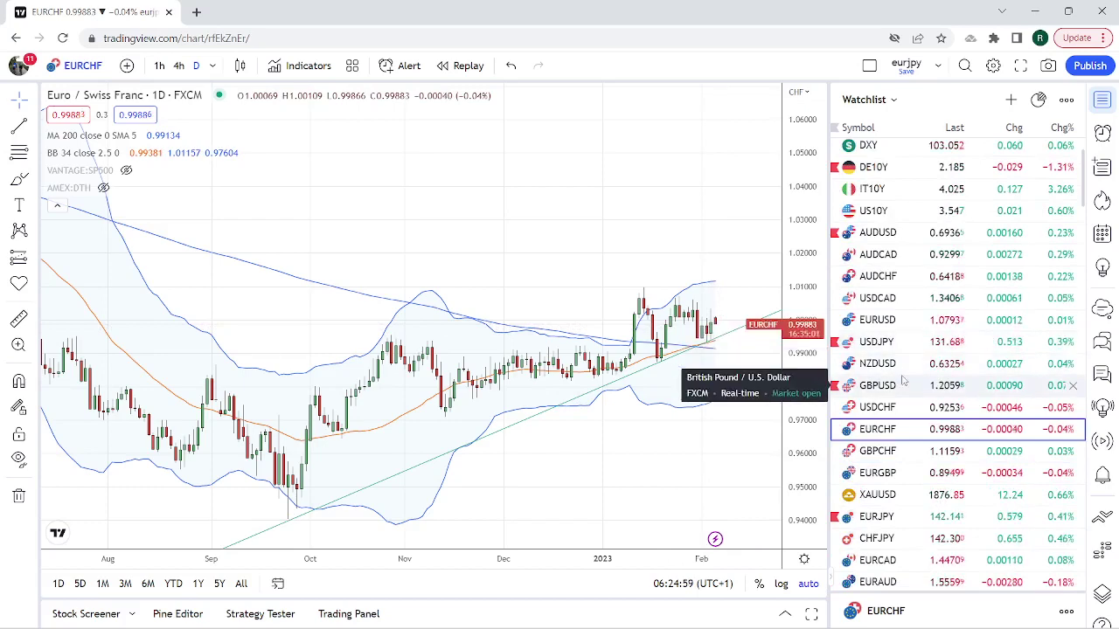
scroll(904, 380, "down", 1)
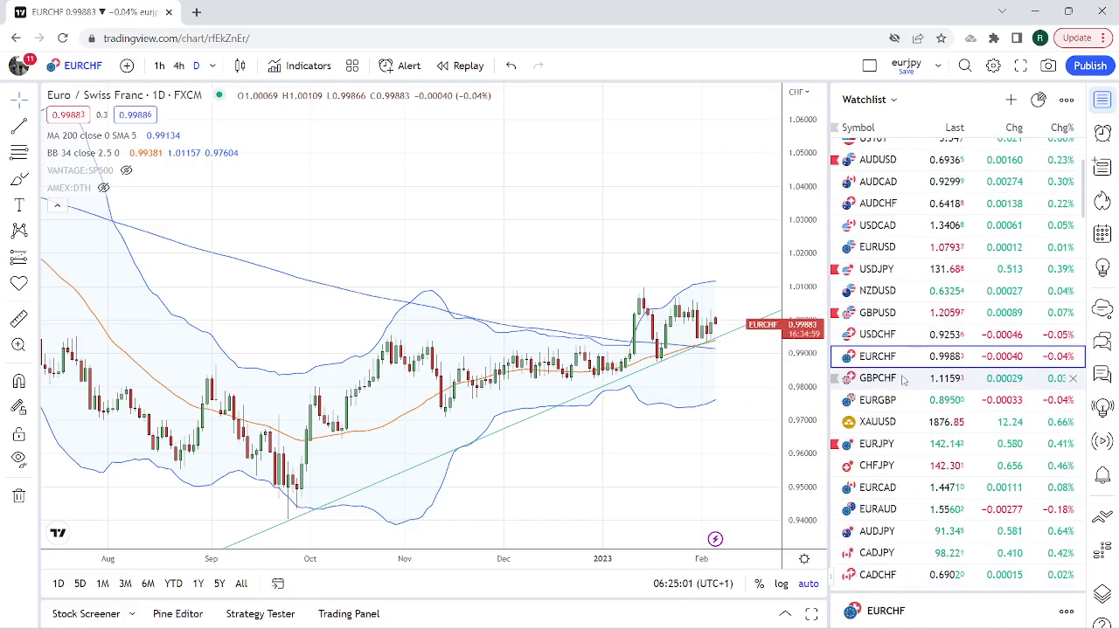
left_click(889, 401)
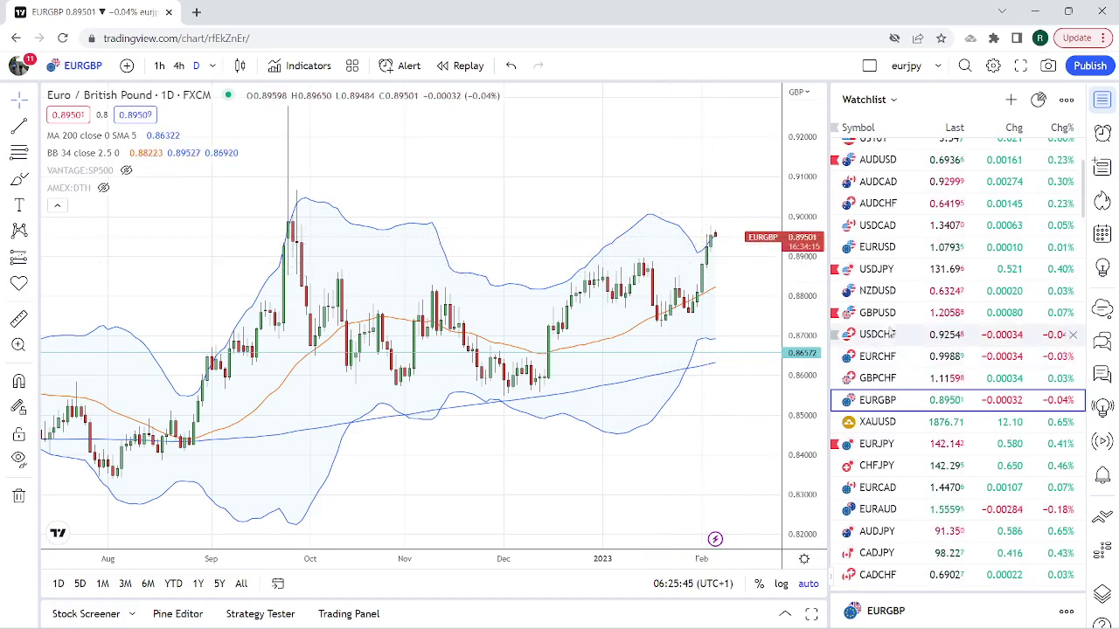
- Scroll the watchlist and load the daily XAUUSD gold chart
scroll(910, 317, "down", 1)
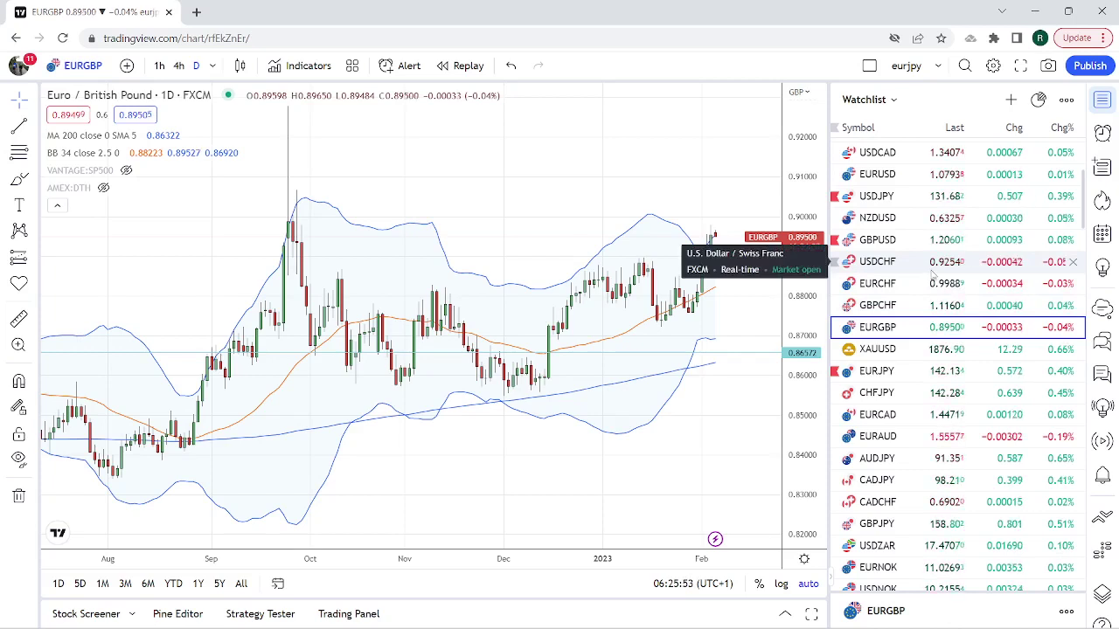
left_click(887, 348)
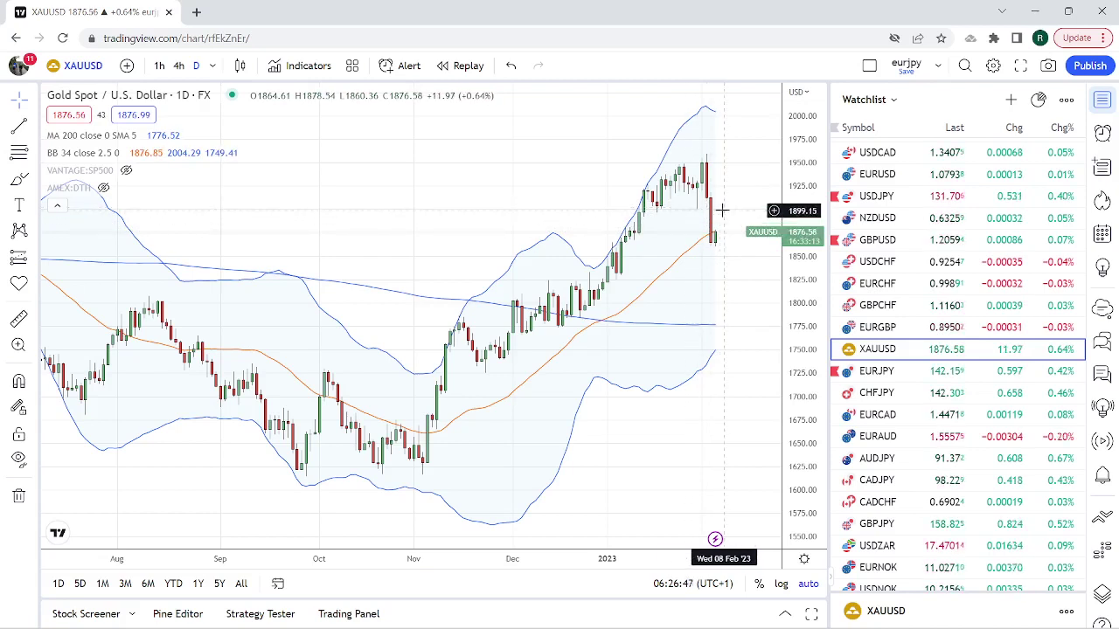
- Scroll the watchlist down to reveal more symbols below XAUUSD
scroll(913, 507, "down", 2)
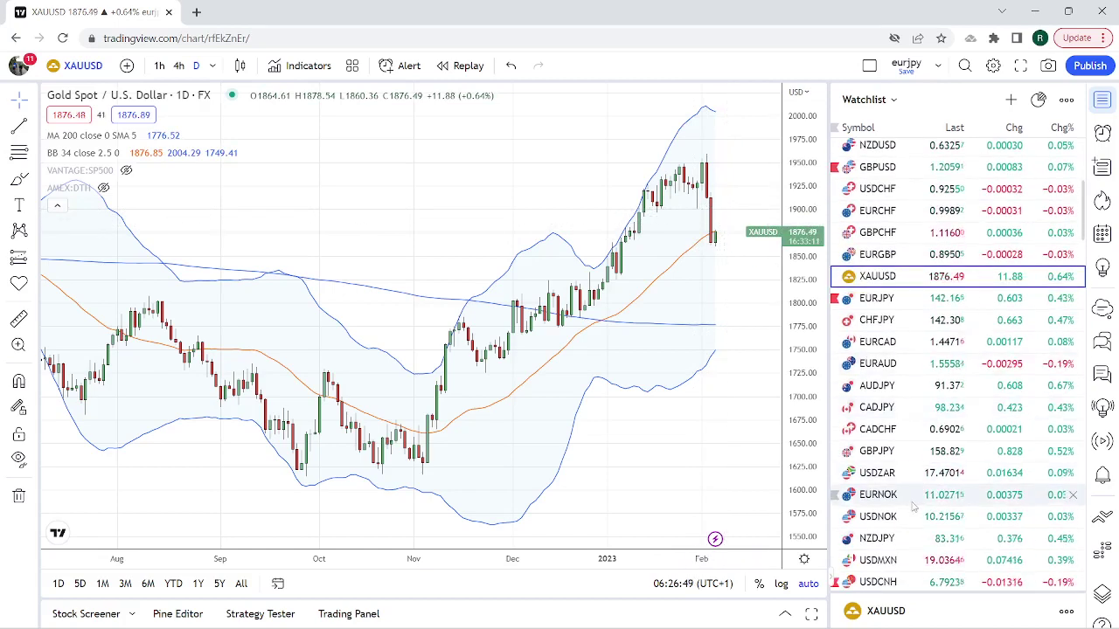
- Load the daily EURNOK chart from the watchlist
left_click(944, 495)
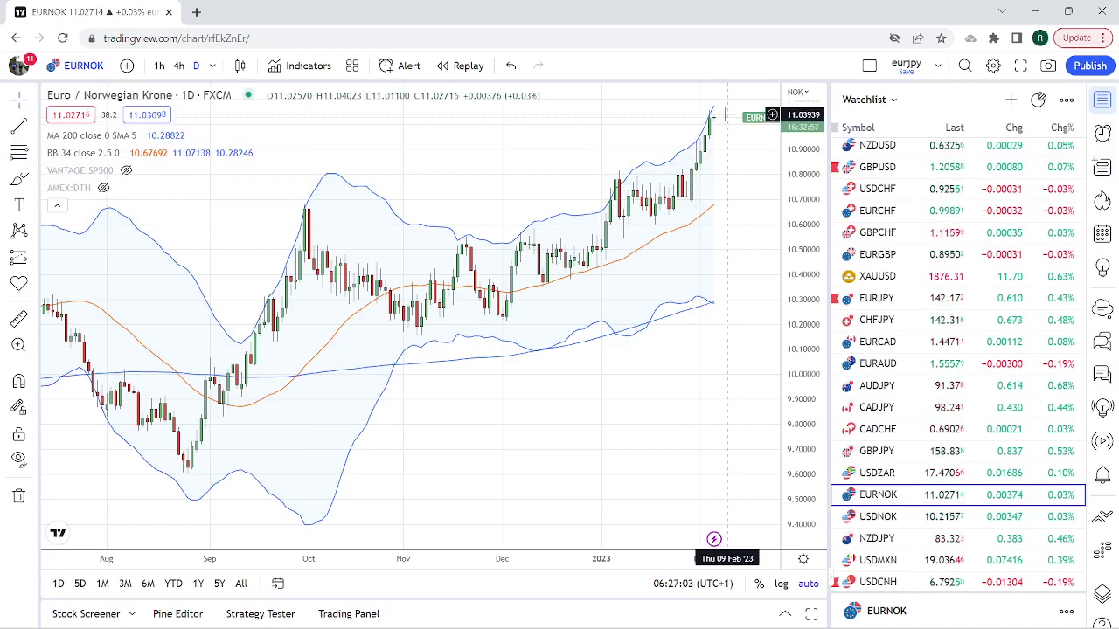
scroll(604, 280, "down", 3)
scroll(590, 278, "down", 3)
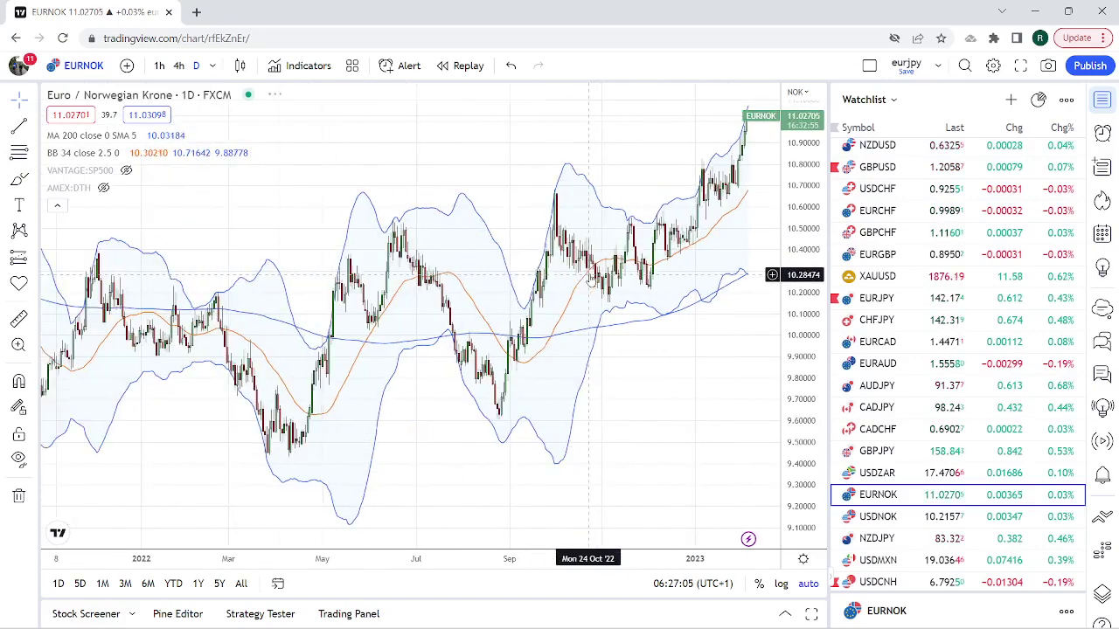
scroll(590, 278, "down", 2)
scroll(590, 278, "down", 2)
scroll(590, 278, "down", 2)
scroll(591, 279, "down", 2)
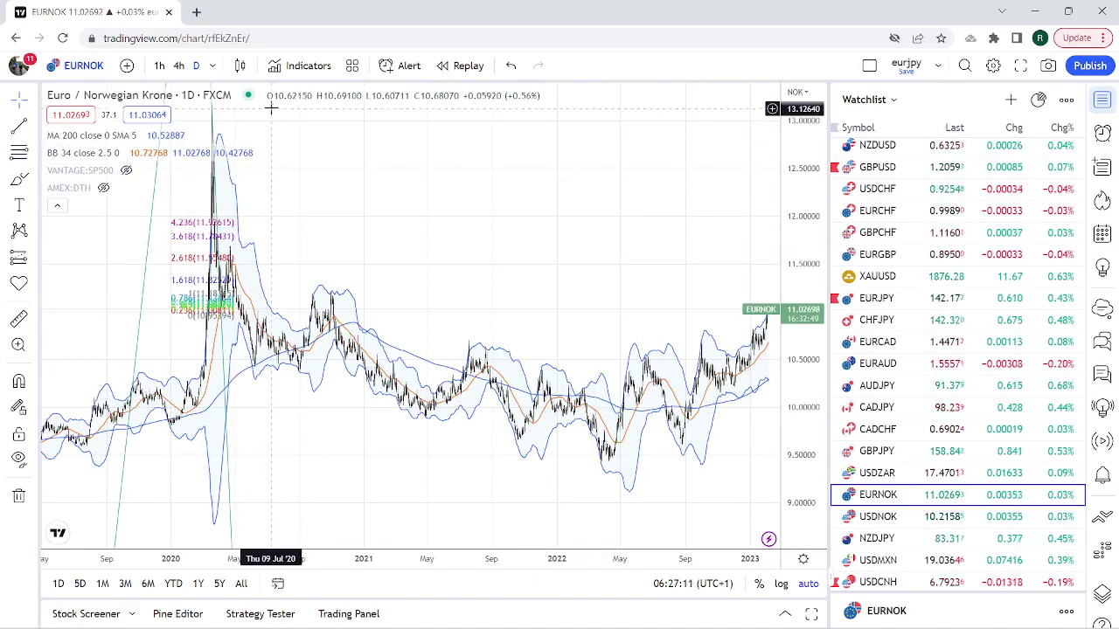
scroll(263, 271, "up", 3)
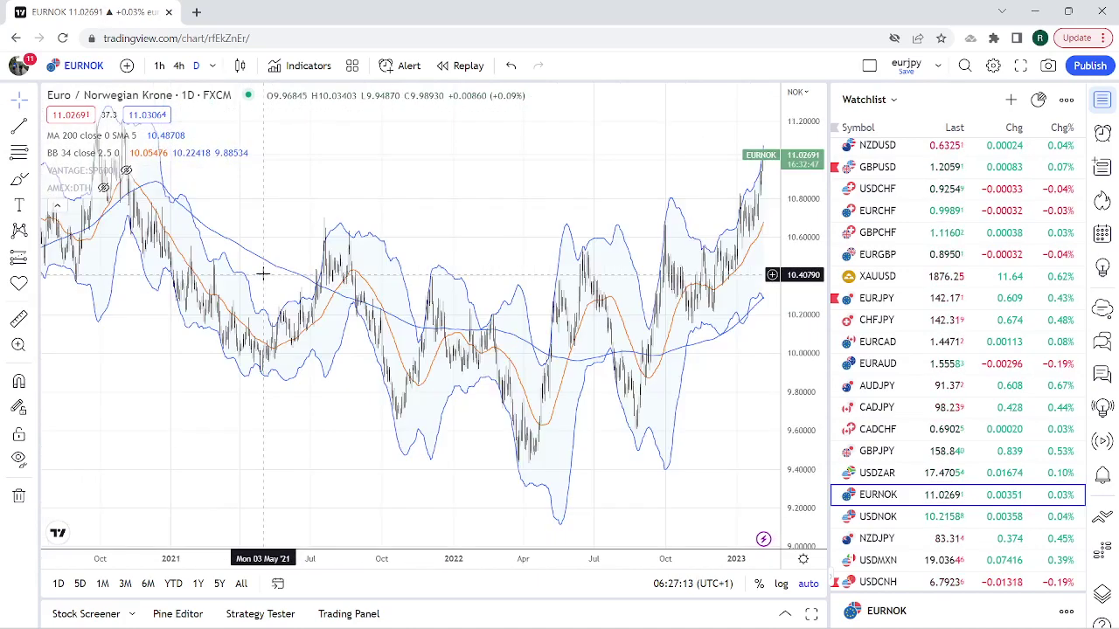
- Pan the EURNOK chart to its latest candles in early 2023, then scroll the watchlist to the top
left_click_drag(262, 273, 537, 249)
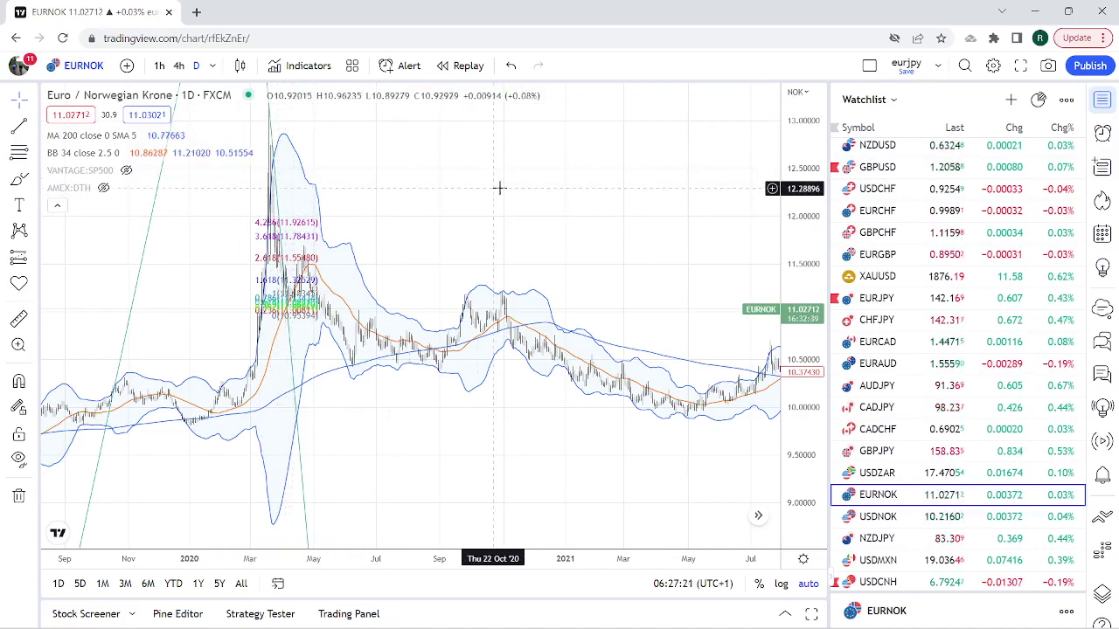
left_click_drag(499, 187, 284, 201)
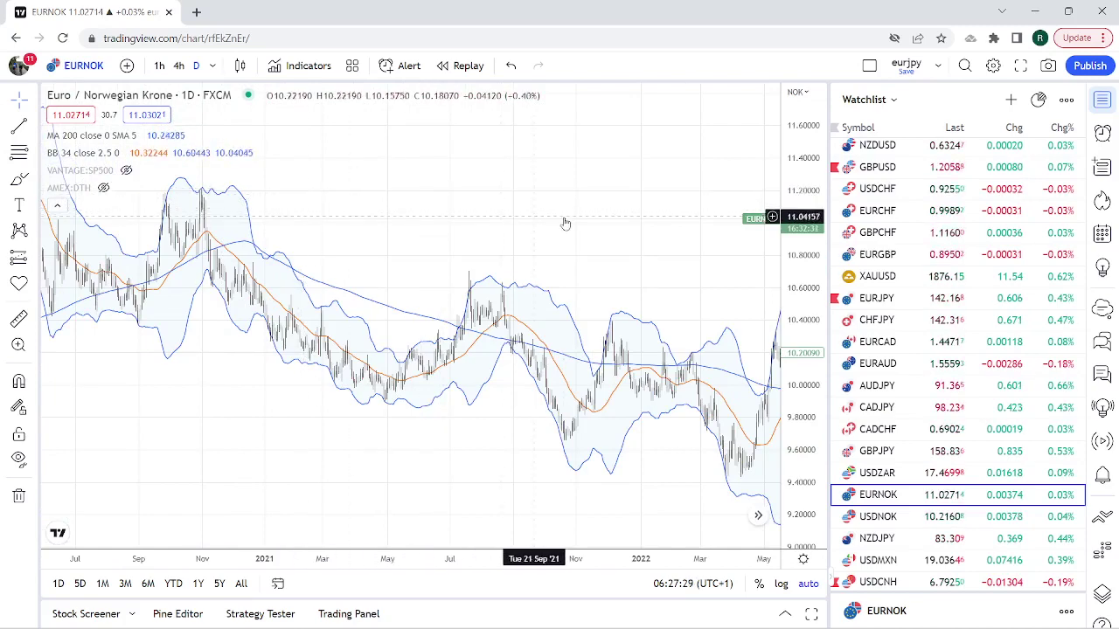
left_click_drag(485, 219, 335, 218)
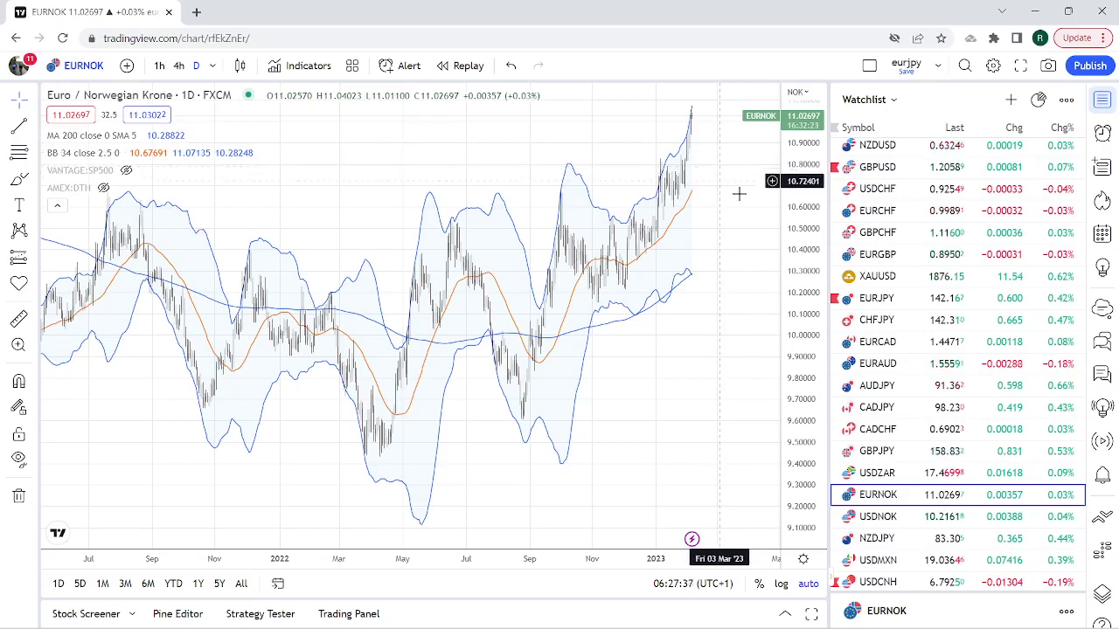
scroll(924, 253, "up", 5)
scroll(924, 254, "up", 2)
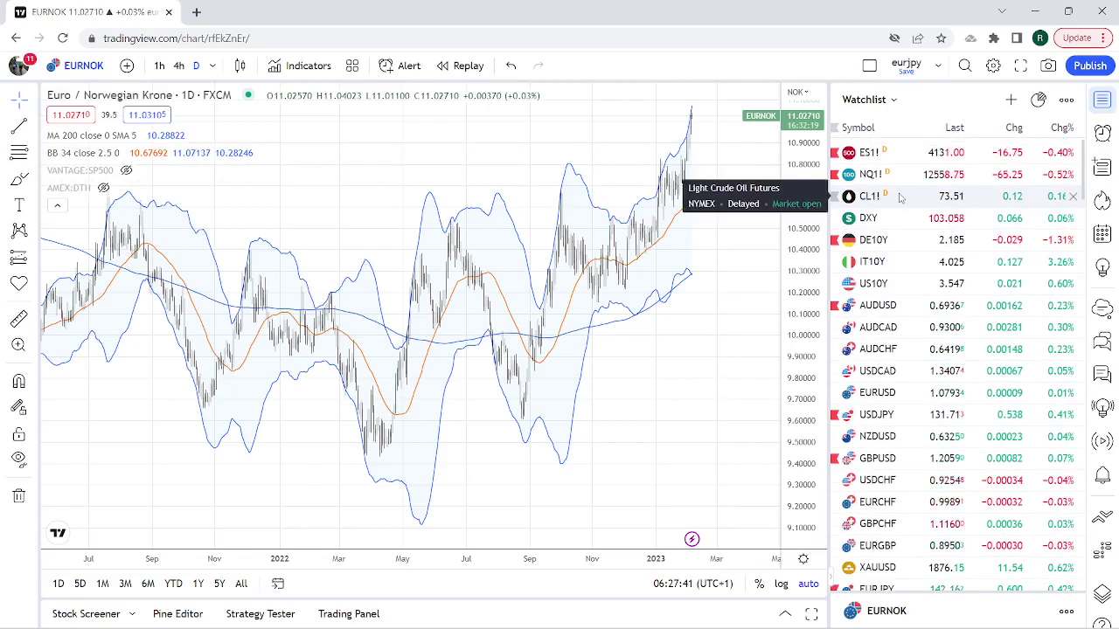
- Glance at US10Y, then load the daily CL1! crude oil futures chart and zoom it
left_click(883, 283)
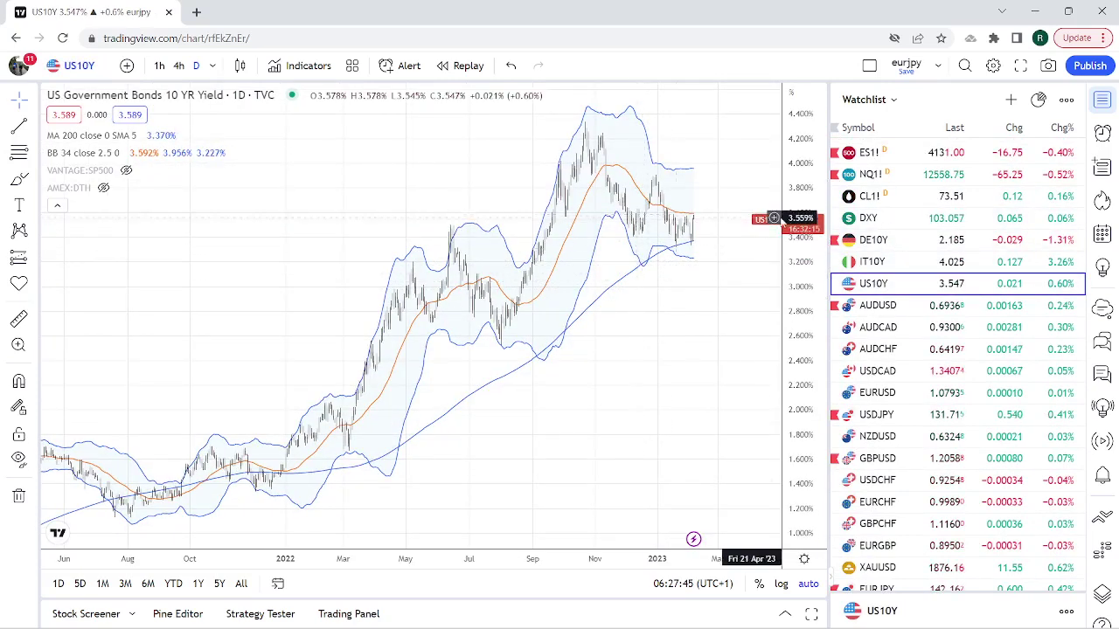
left_click(904, 204)
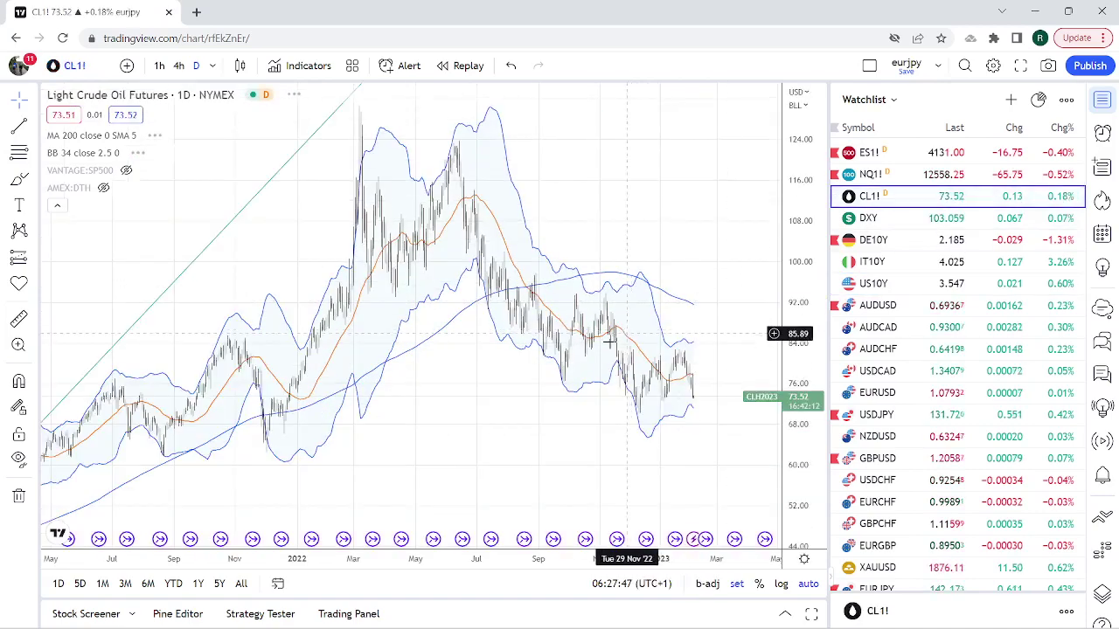
scroll(612, 348, "up", 5)
scroll(612, 348, "up", 3)
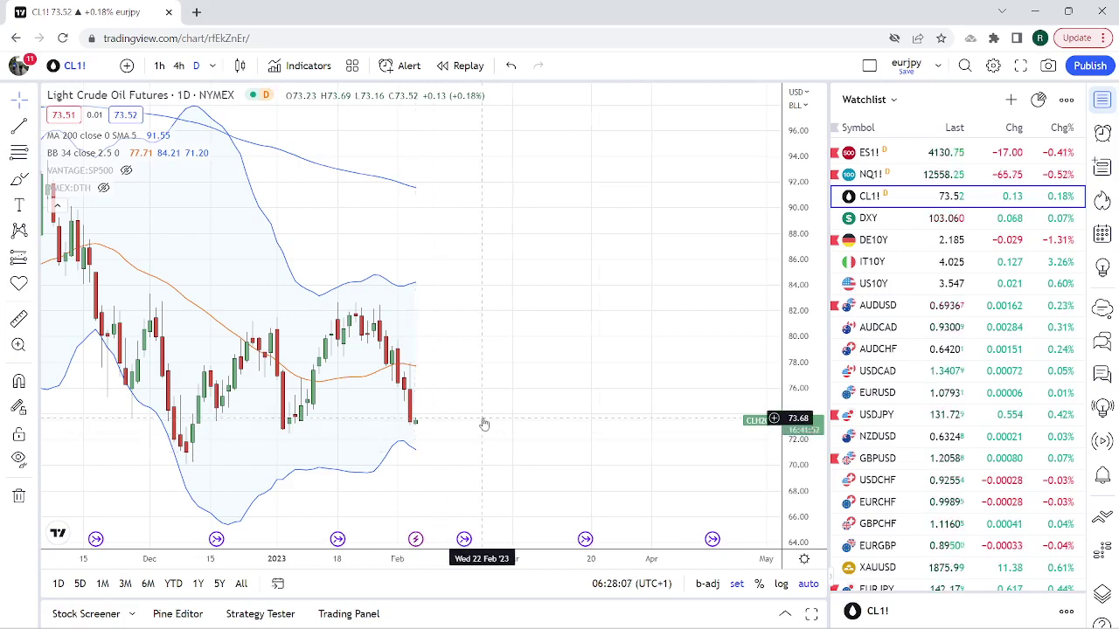
- Scroll down the watchlist to bring further symbols into view
scroll(481, 422, "down", 1)
scroll(489, 420, "down", 1)
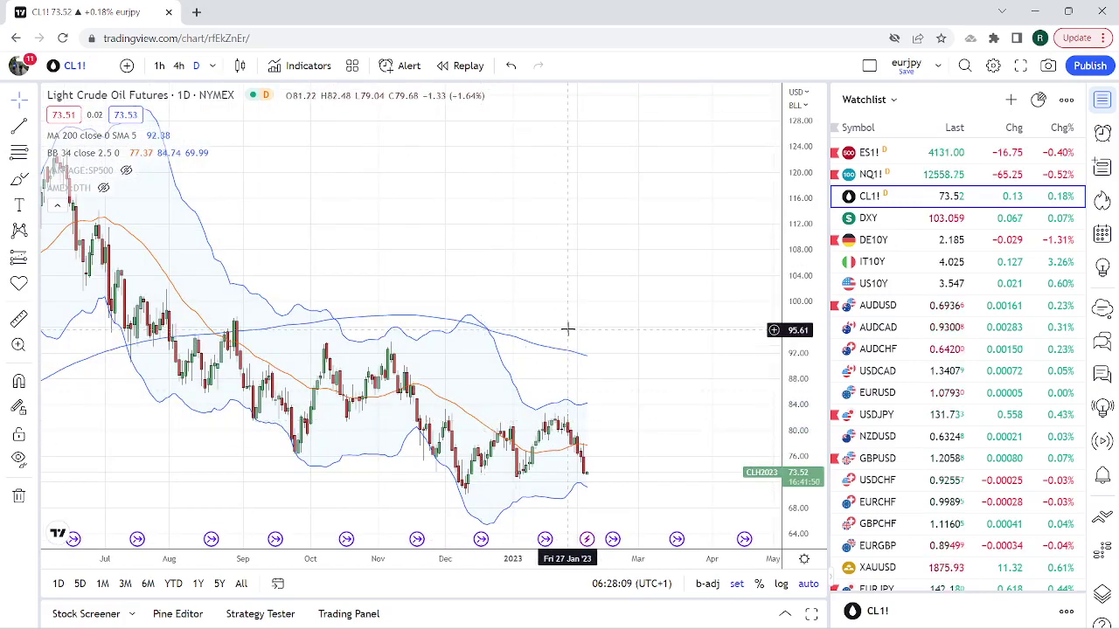
scroll(910, 322, "down", 1)
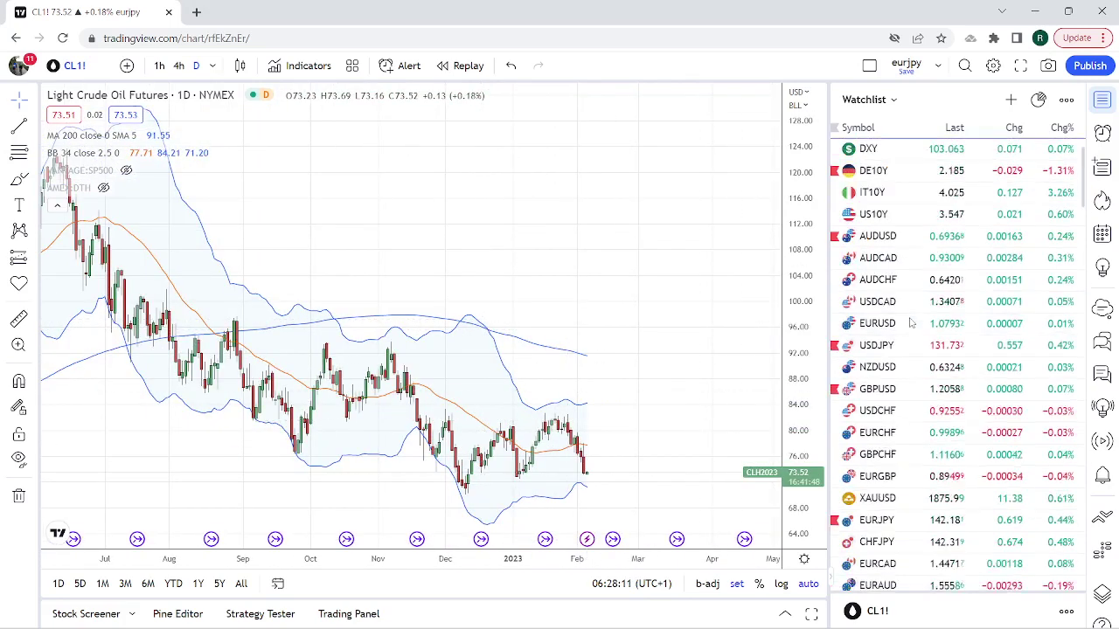
scroll(910, 323, "down", 1)
scroll(929, 313, "down", 2)
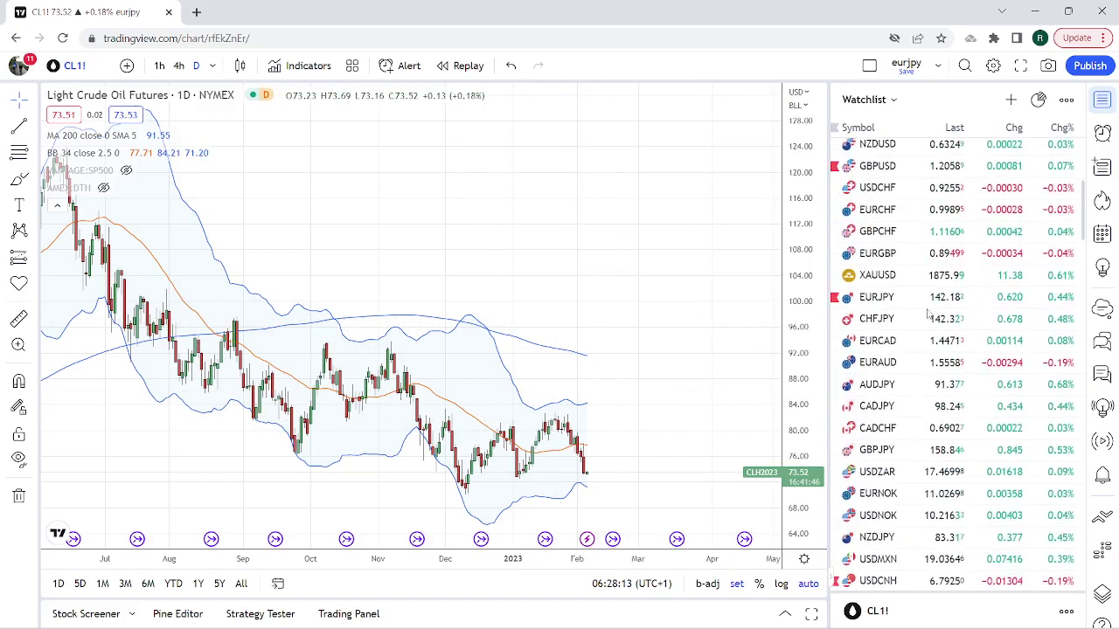
scroll(929, 313, "down", 1)
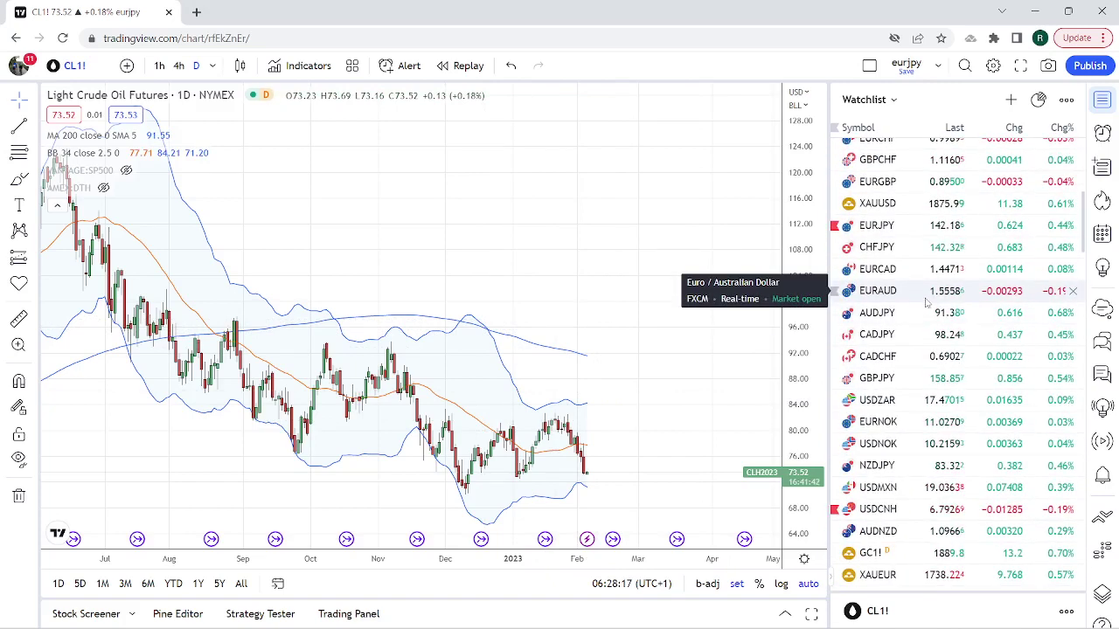
- Replace the crude oil futures chart with USDCNH on 1-hour candles, keeping the same indicators
left_click(892, 514)
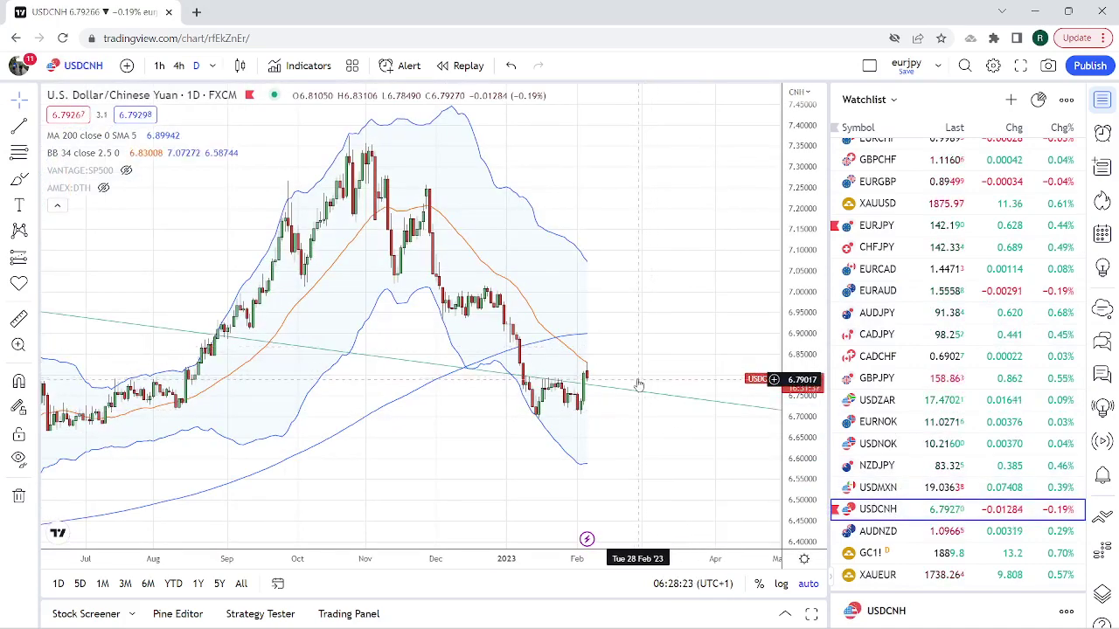
left_click(159, 66)
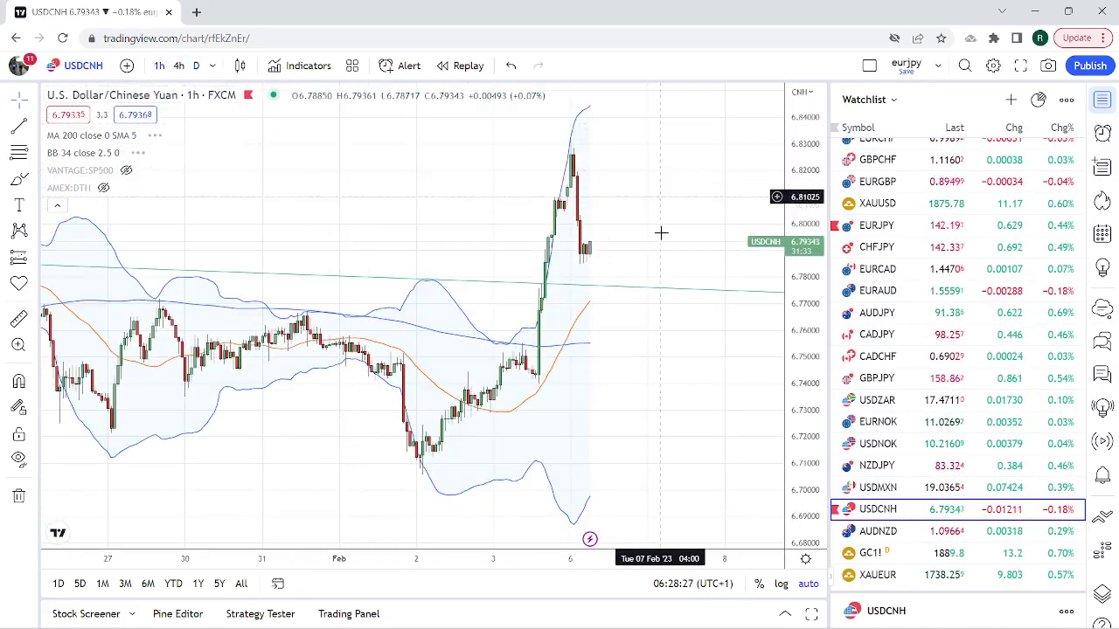
scroll(637, 280, "down", 2)
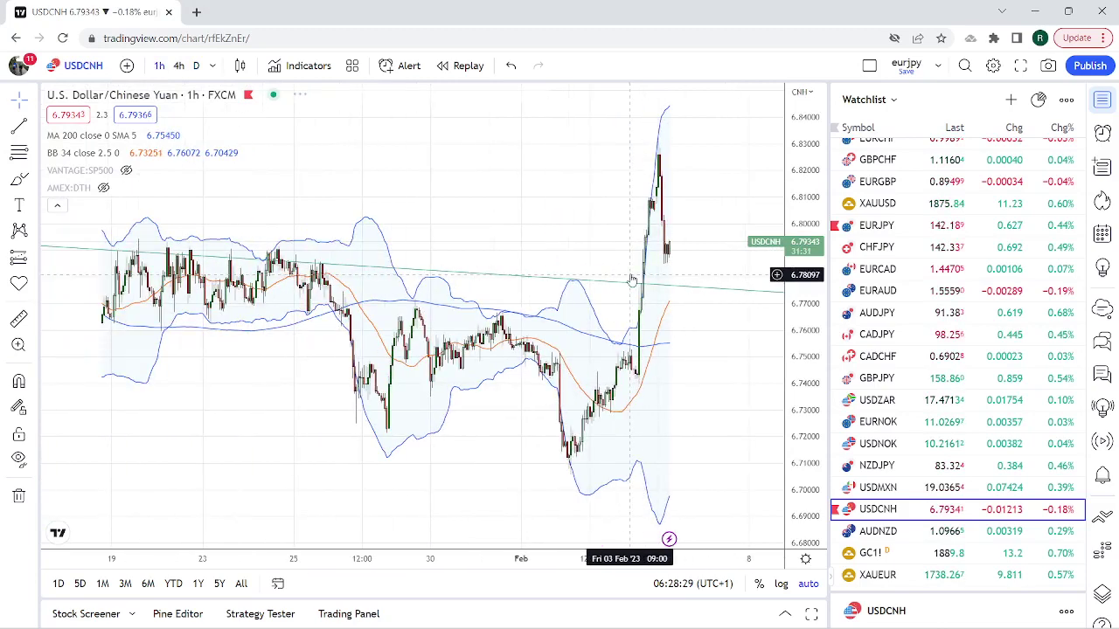
scroll(634, 280, "down", 2)
scroll(632, 280, "down", 2)
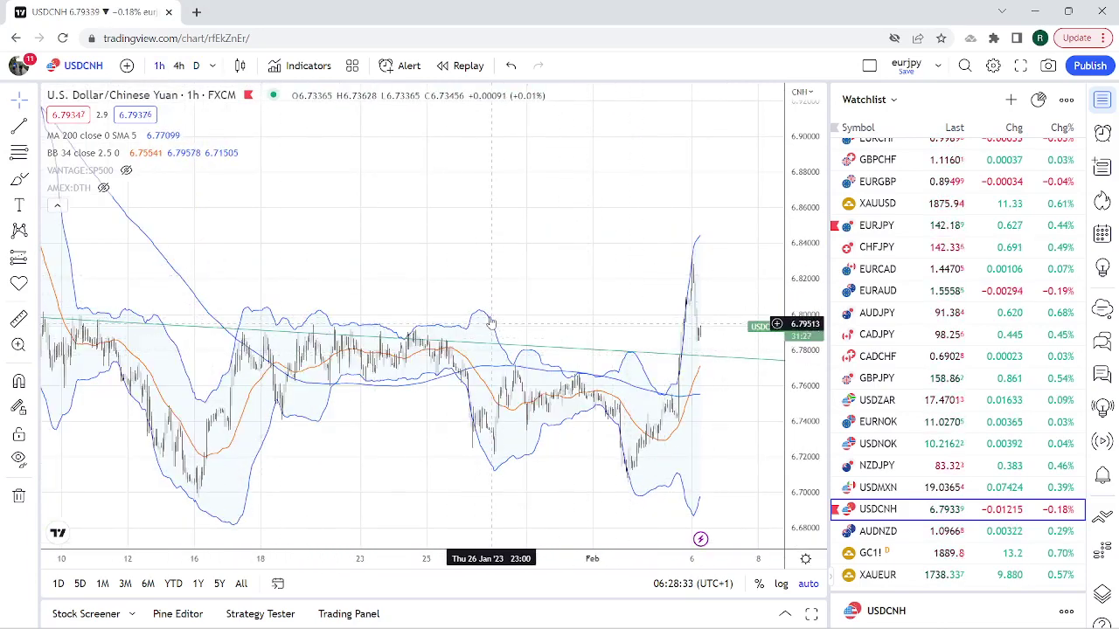
scroll(494, 298, "up", 2)
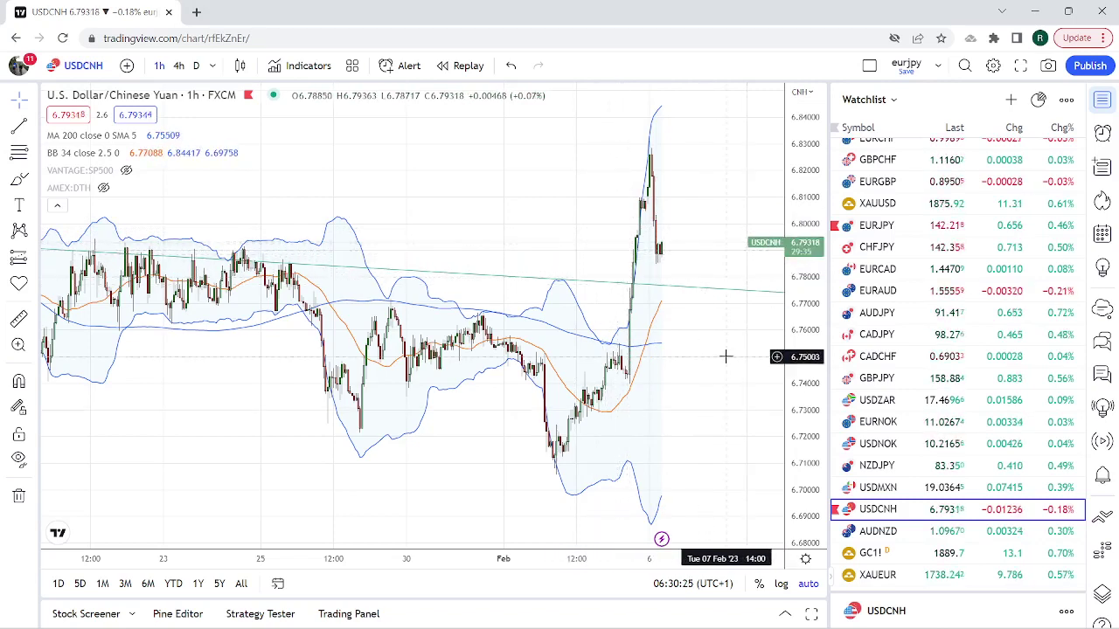
scroll(910, 361, "down", 1)
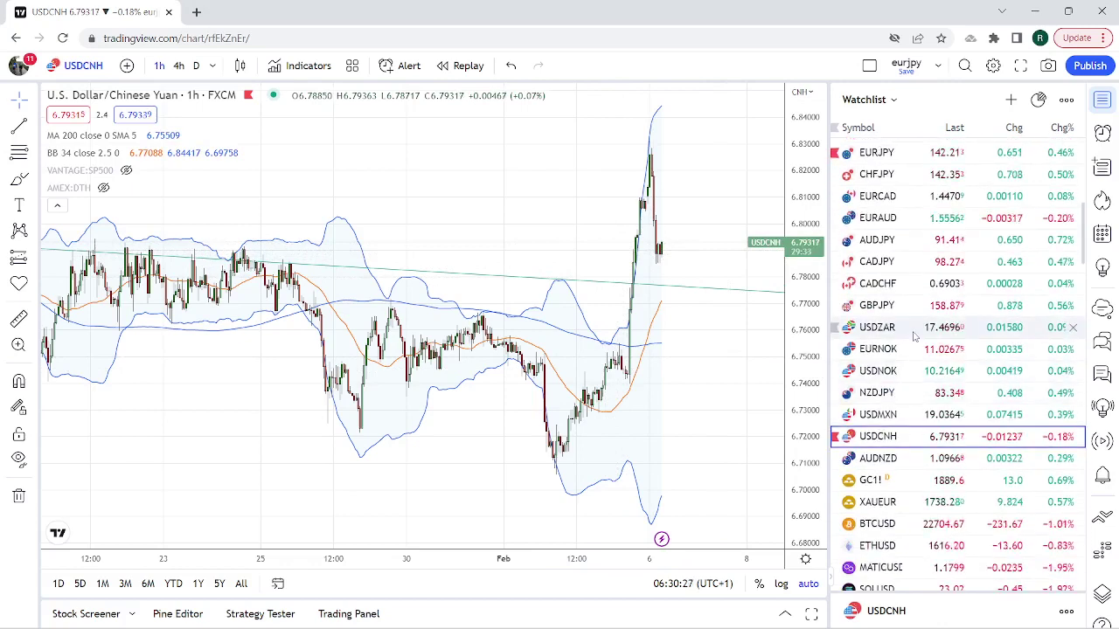
scroll(915, 337, "down", 1)
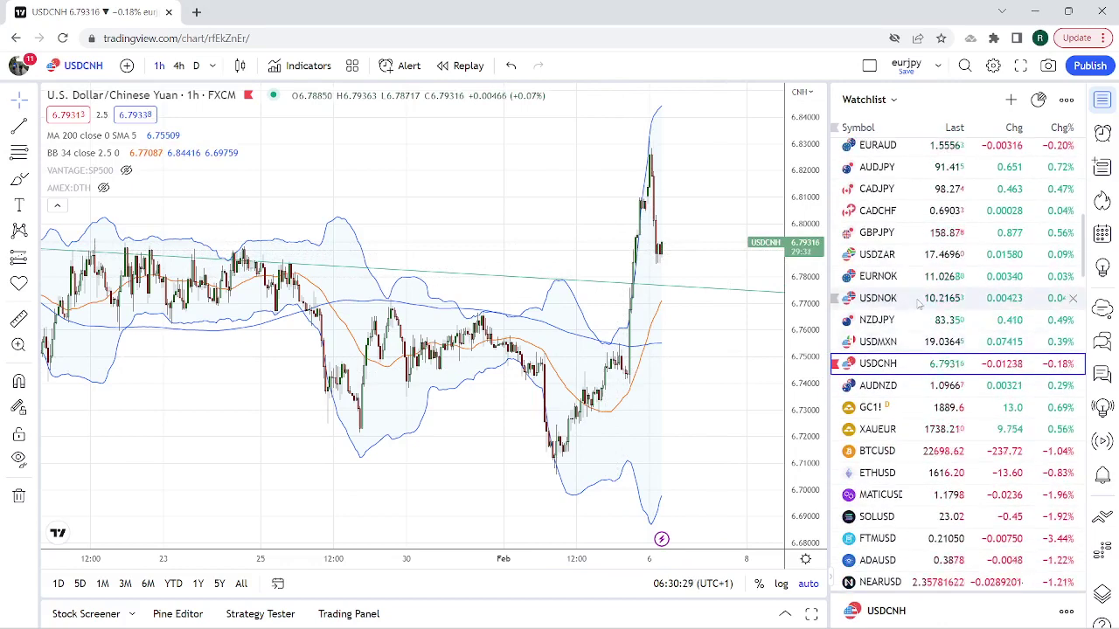
scroll(918, 305, "down", 1)
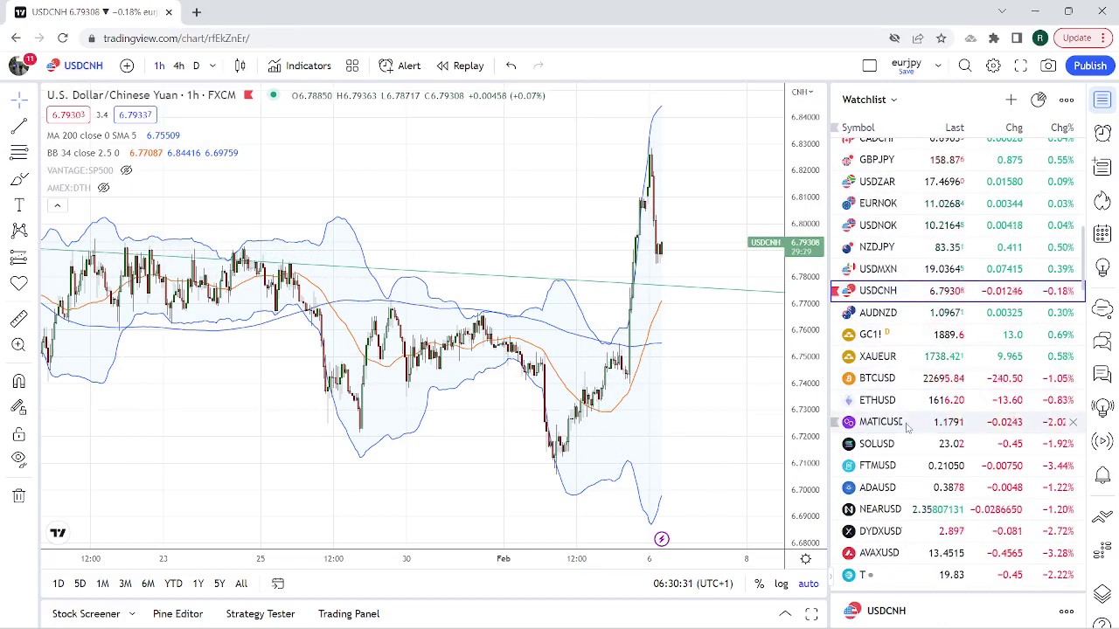
scroll(897, 413, "down", 1)
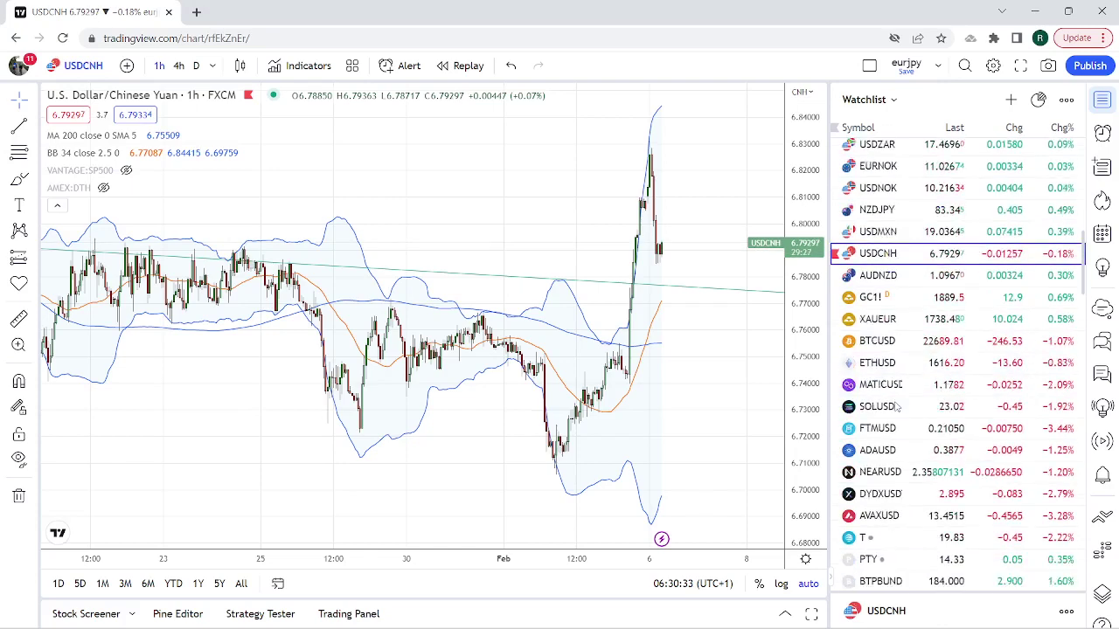
scroll(895, 407, "up", 3)
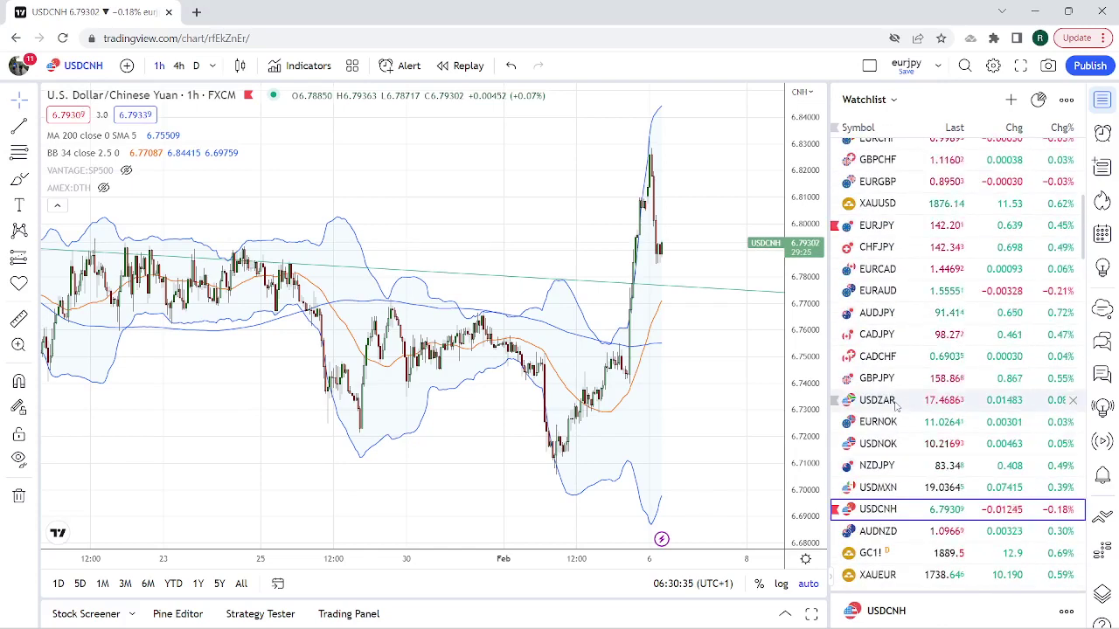
scroll(895, 407, "up", 3)
scroll(895, 406, "up", 3)
scroll(909, 393, "up", 2)
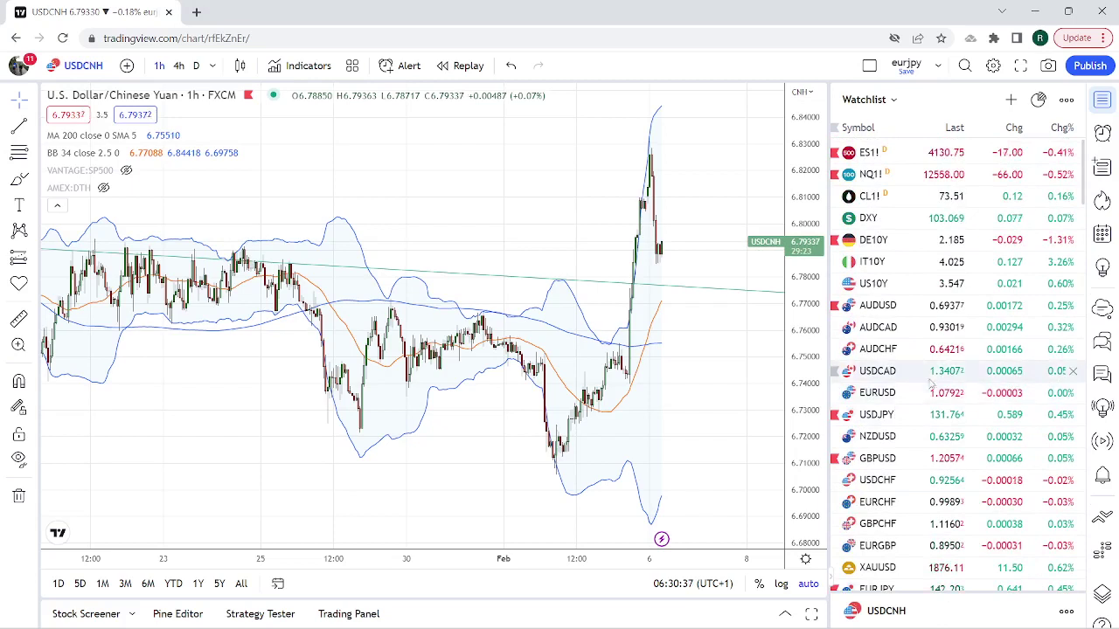